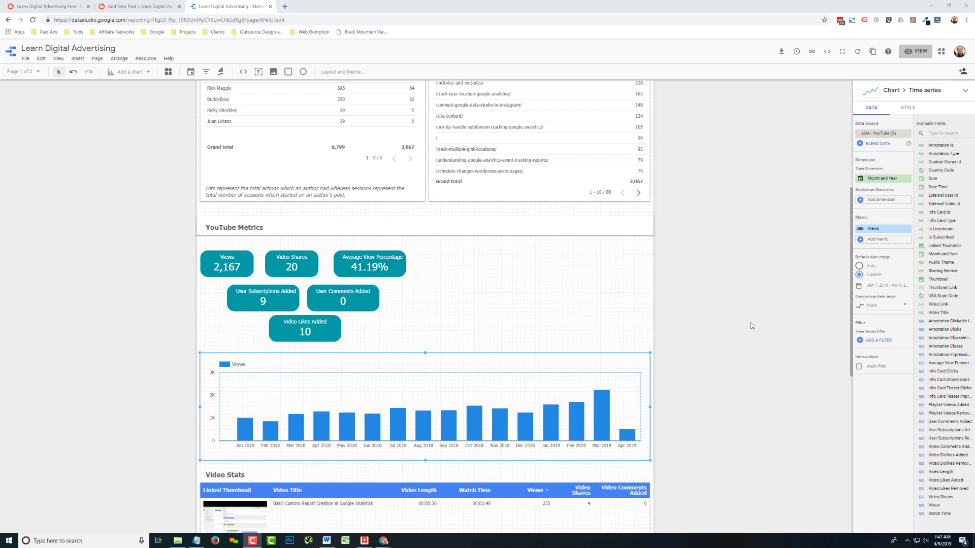
Review the chart's default date range presets, keep Advanced, and close without changes.
scroll(774, 312, up, 5)
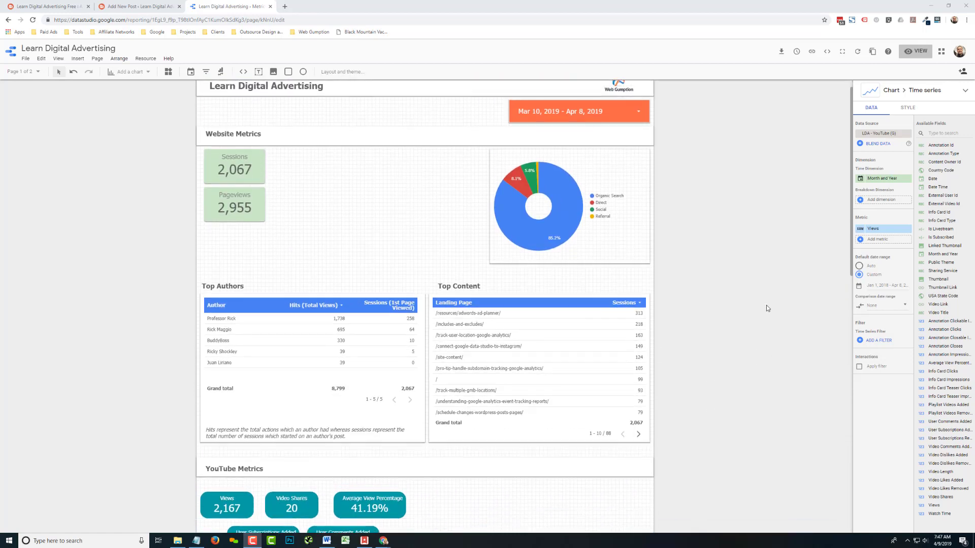
scroll(768, 305, up, 1)
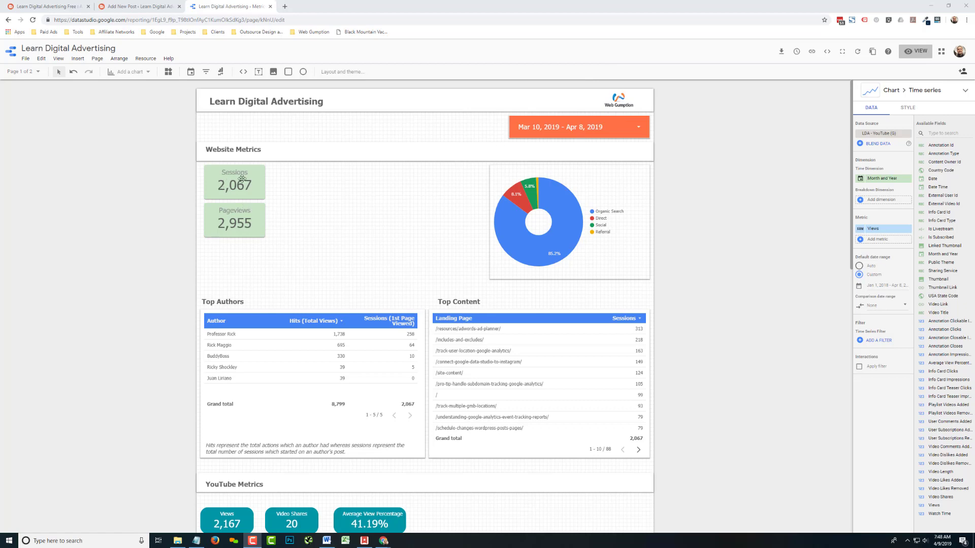
scroll(373, 233, down, 3)
scroll(373, 233, down, 5)
scroll(313, 197, up, 1)
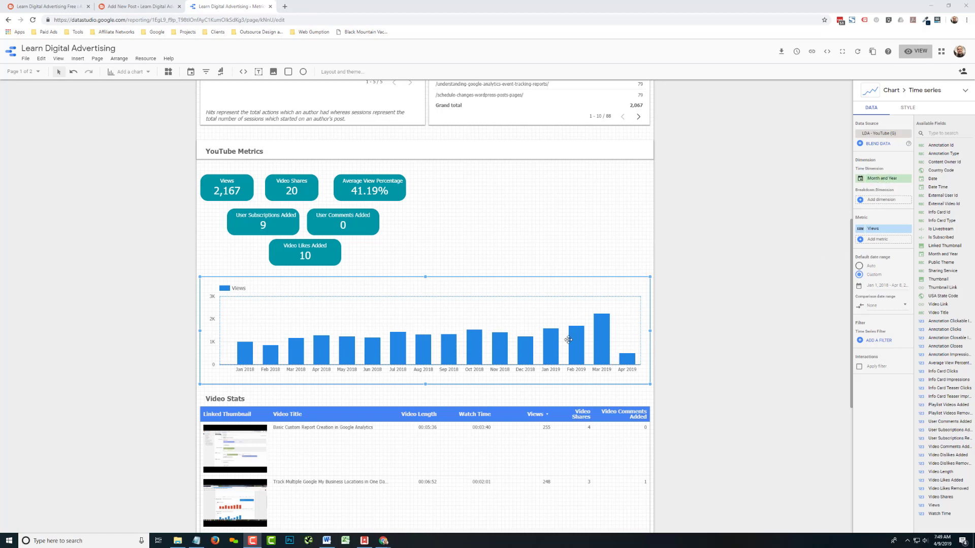
click(876, 287)
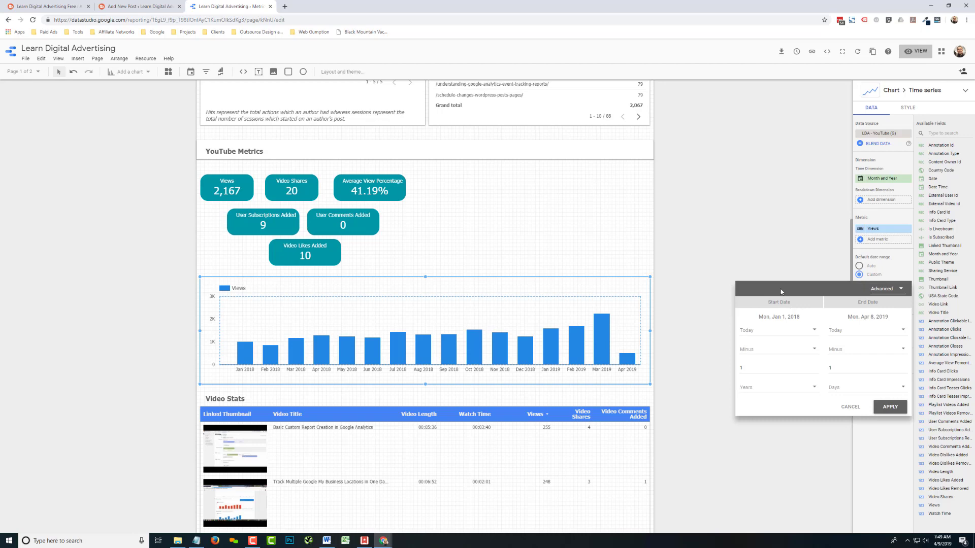
click(895, 289)
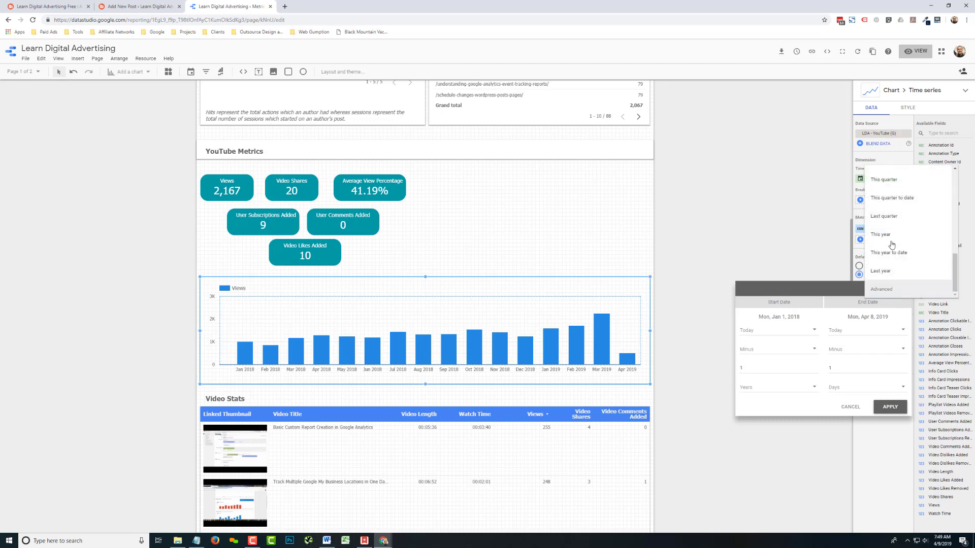
scroll(909, 244, up, 10)
scroll(902, 193, down, 8)
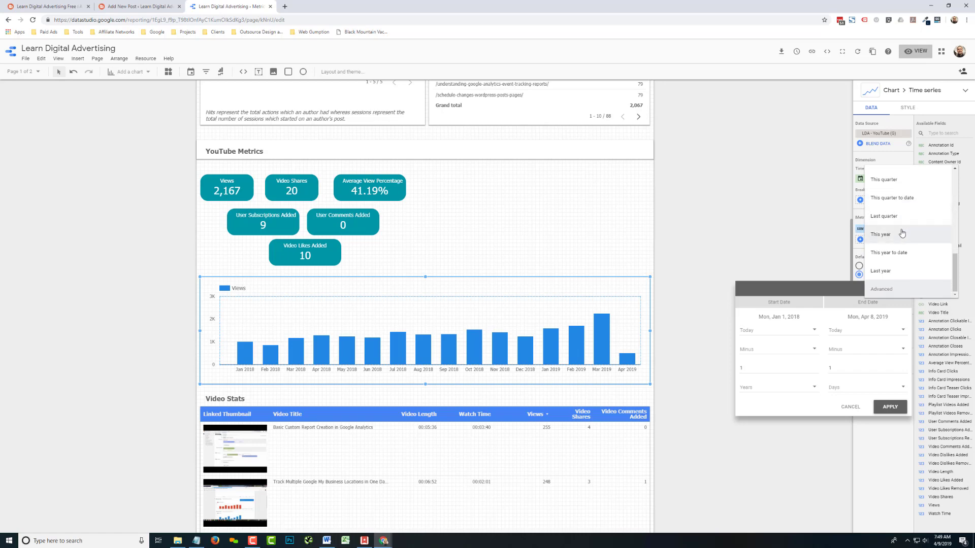
click(880, 290)
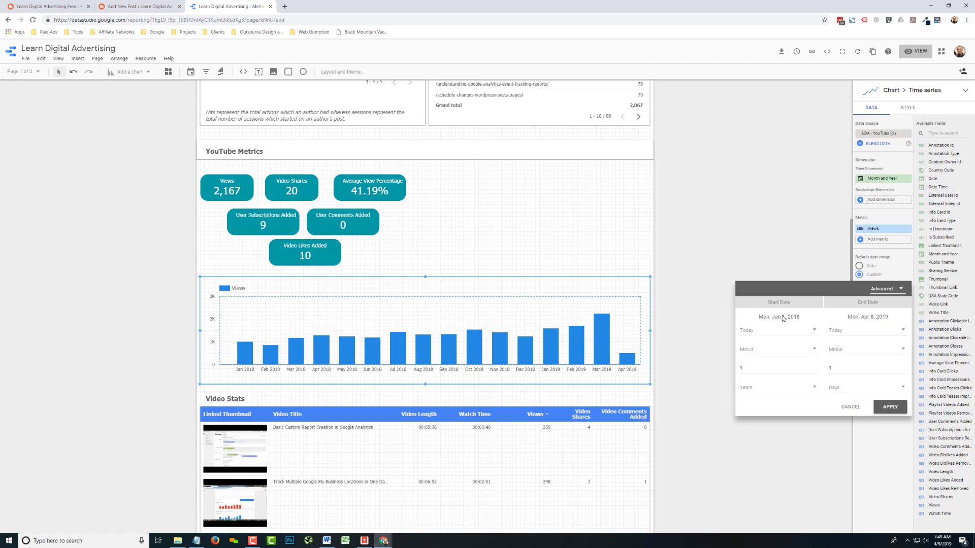
click(851, 409)
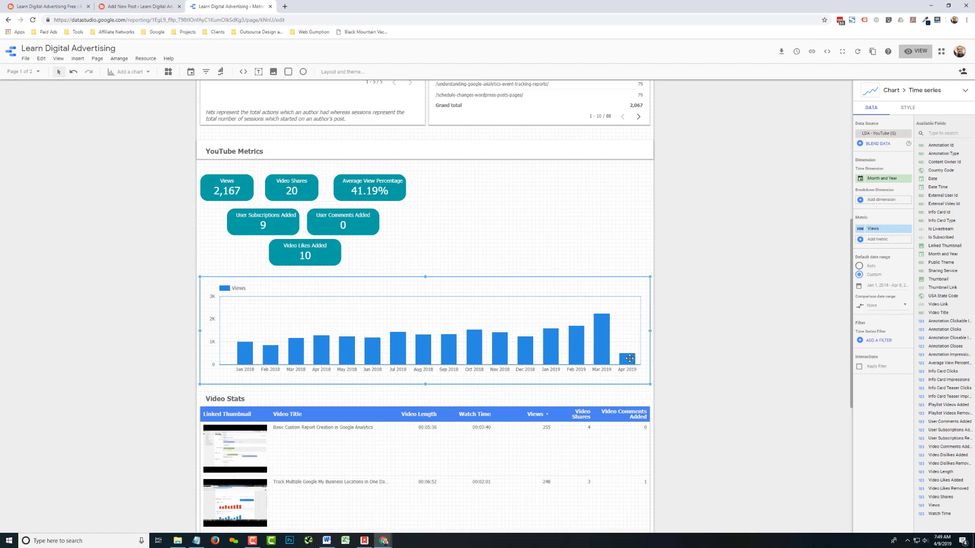
Set the start date to today minus 12 months and apply it.
click(880, 288)
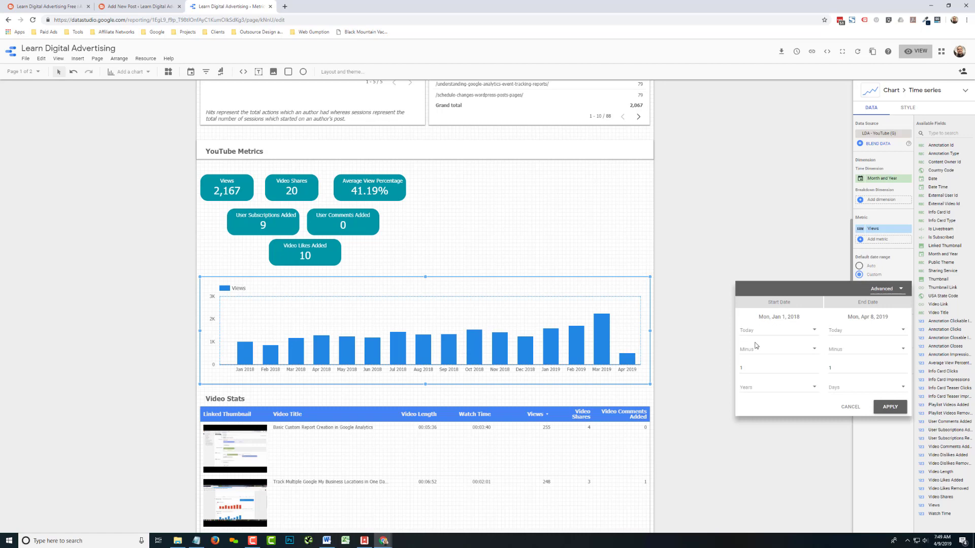
click(776, 392)
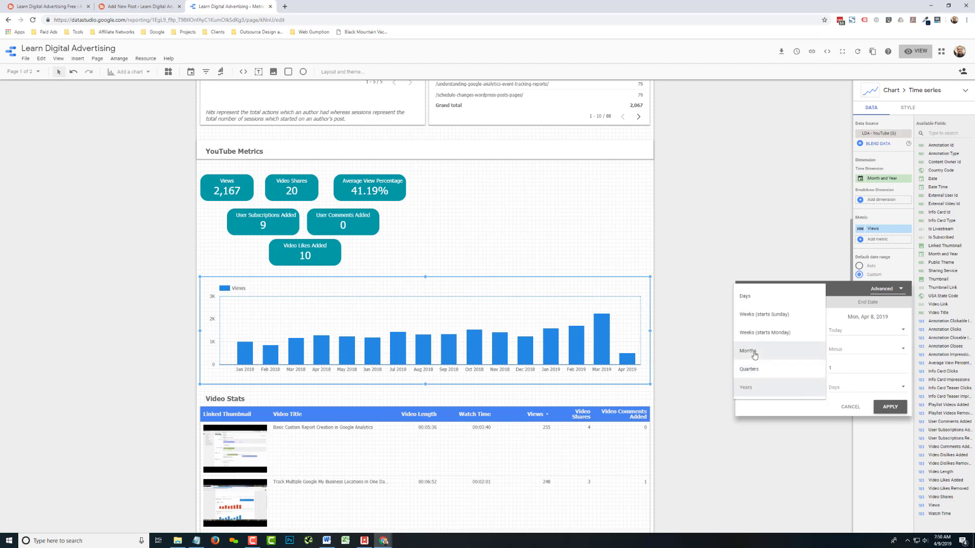
click(755, 355)
click(750, 369)
text(2)
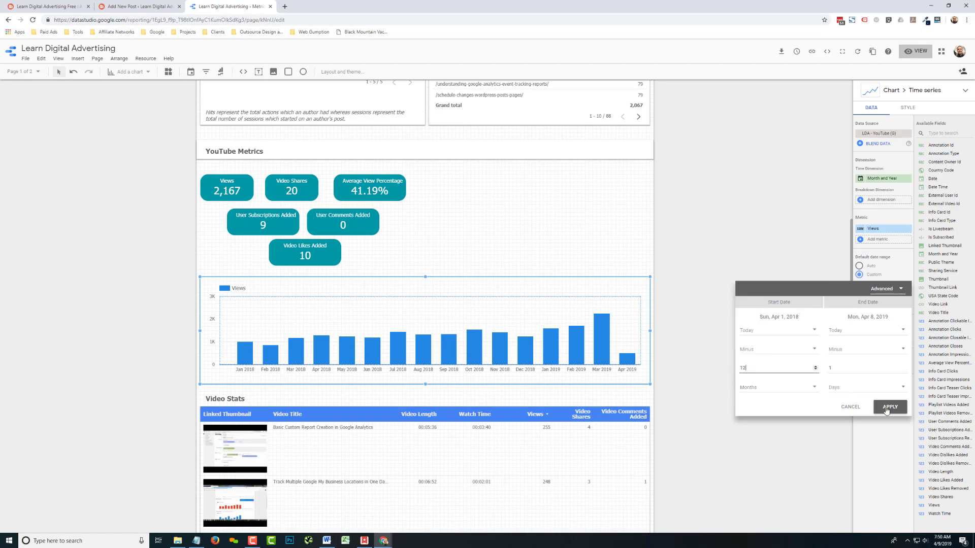
click(890, 407)
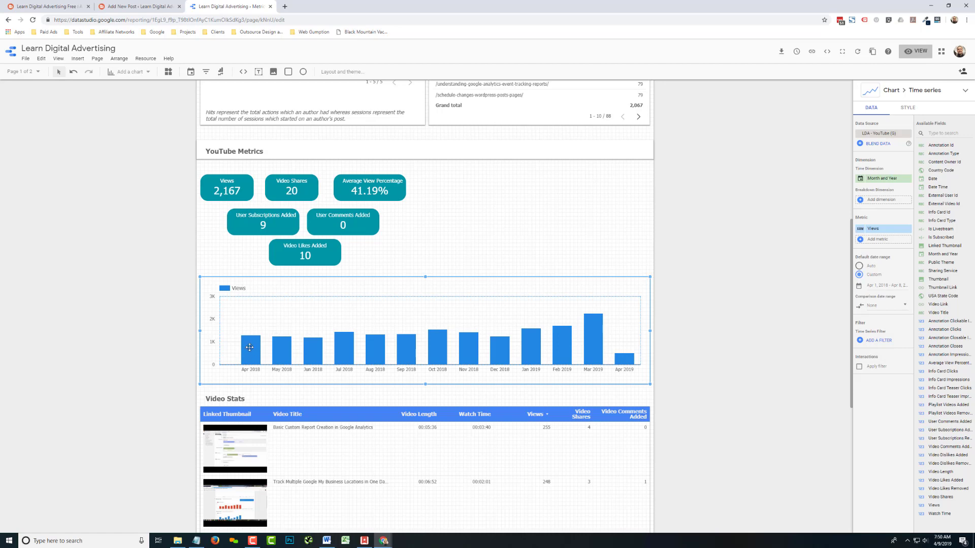
Change the start date offset from 12 months to 365 days and apply it.
click(882, 289)
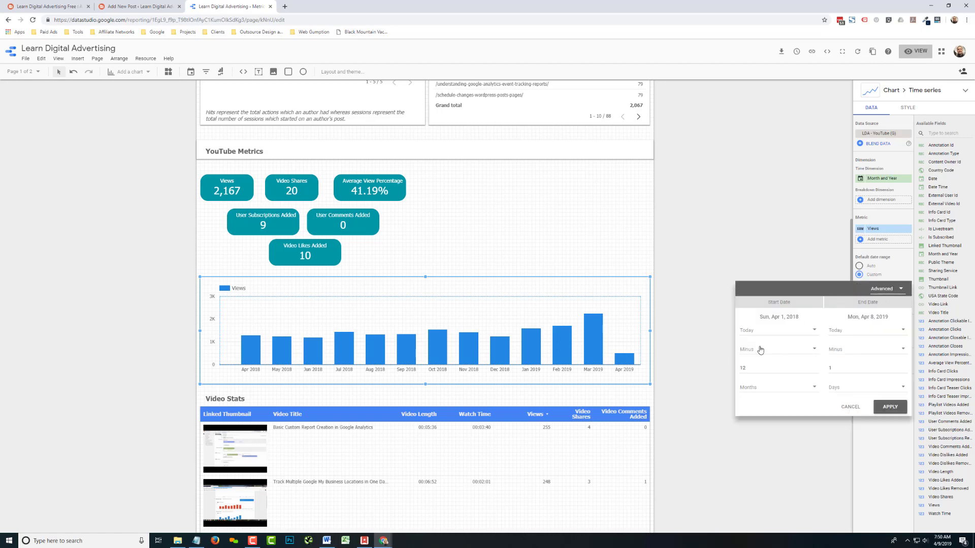
click(759, 389)
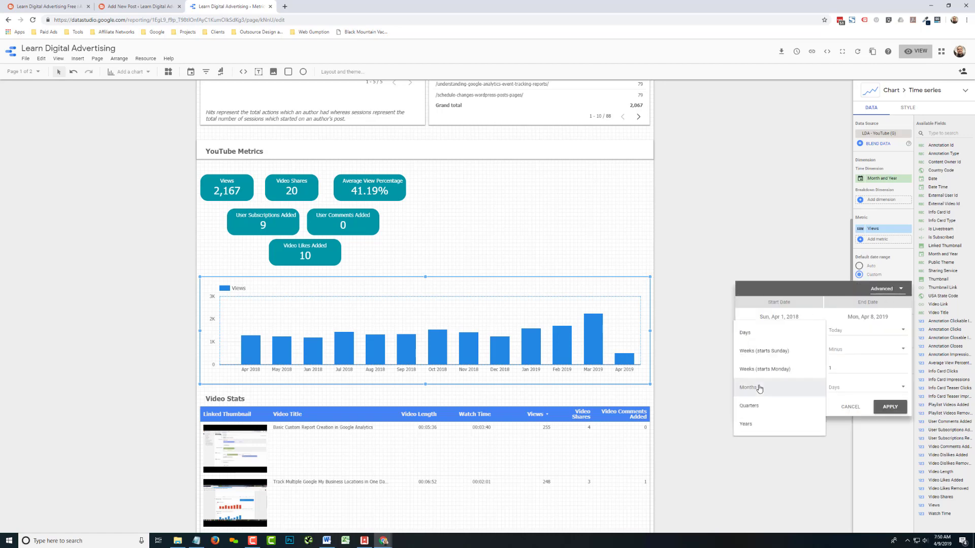
click(756, 332)
double_click(743, 369)
text(365)
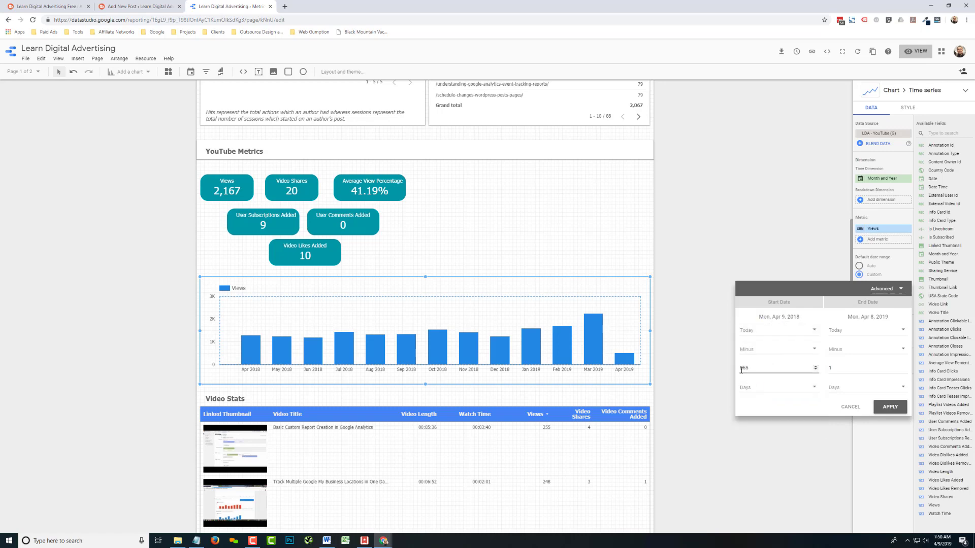
click(889, 409)
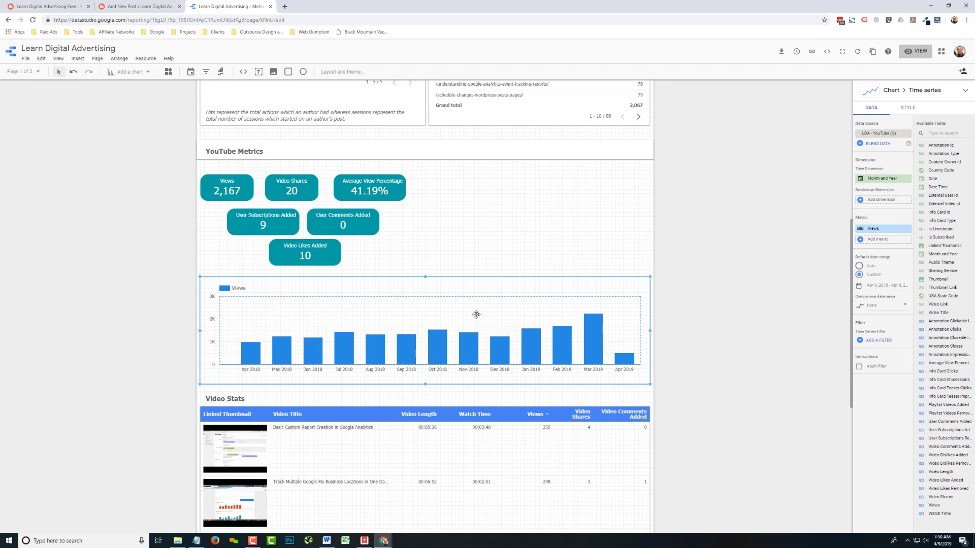
Confirm the start date still subtracts from today in the date range settings.
click(880, 287)
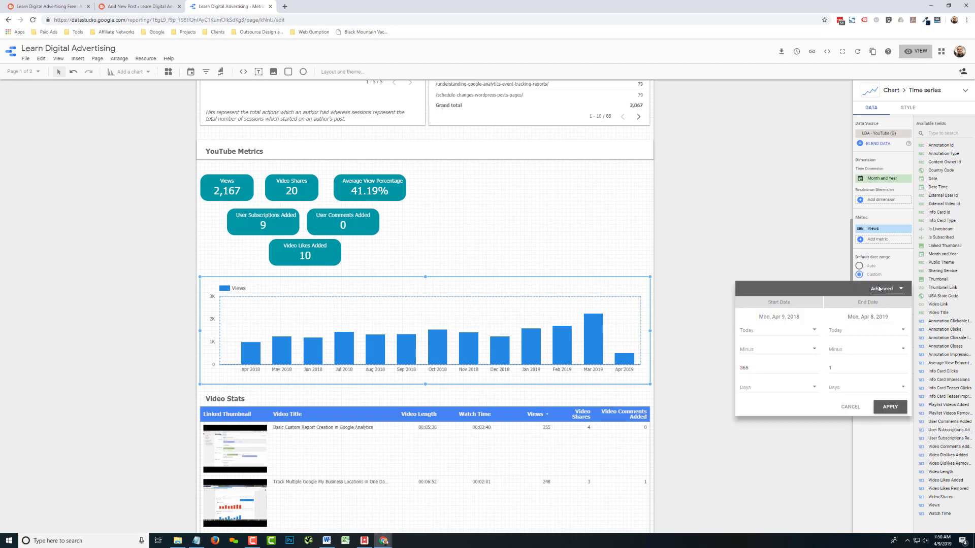
click(761, 352)
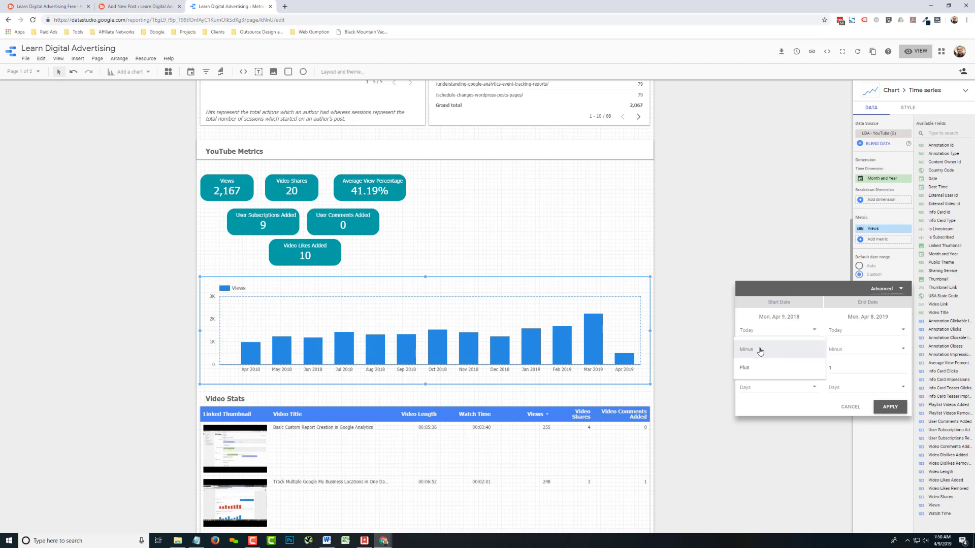
click(760, 351)
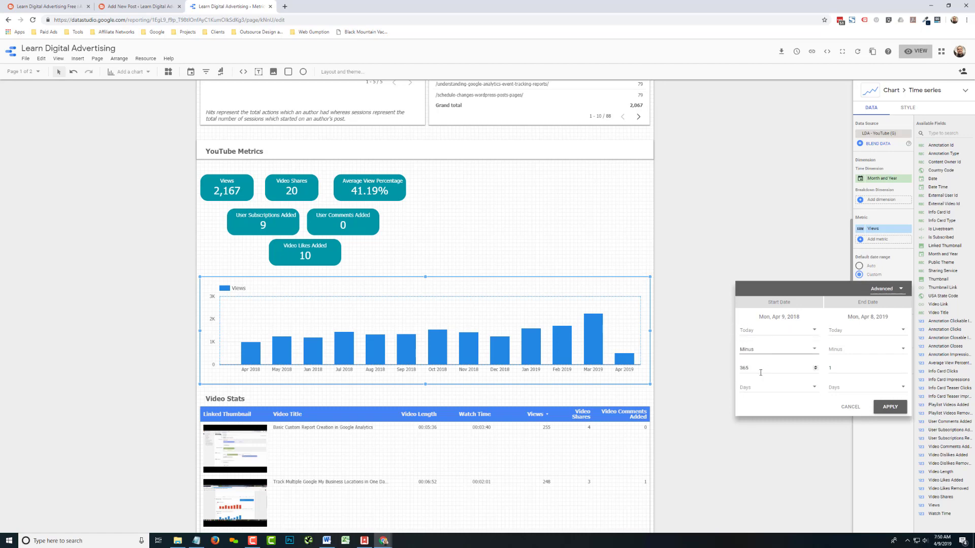
click(759, 375)
click(734, 374)
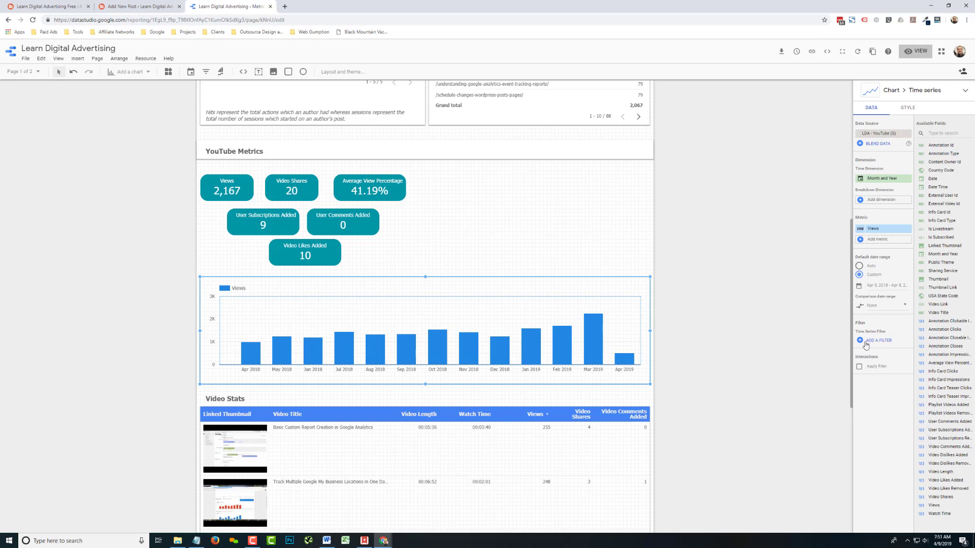
Change the start offset from 365 days to 12 months, giving Apr 1, 2018.
click(885, 286)
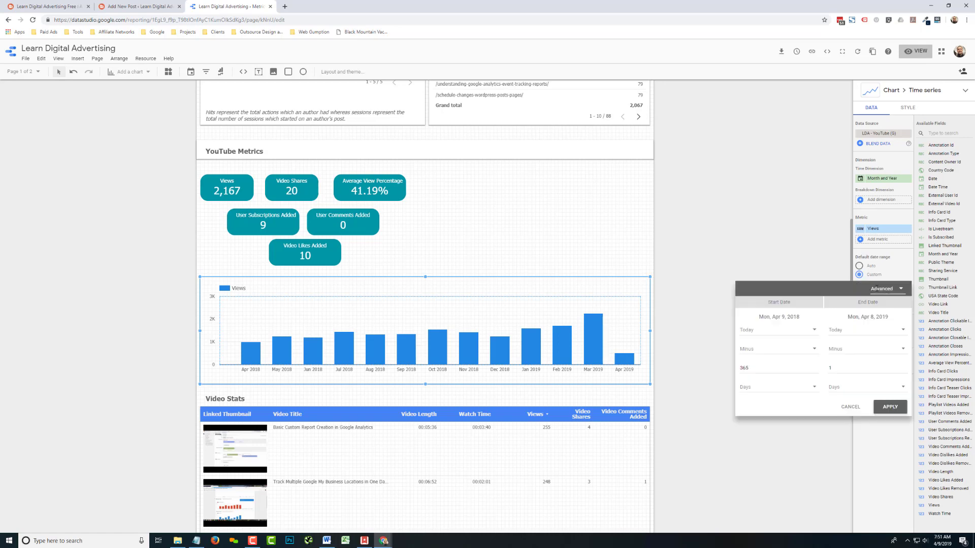
click(793, 390)
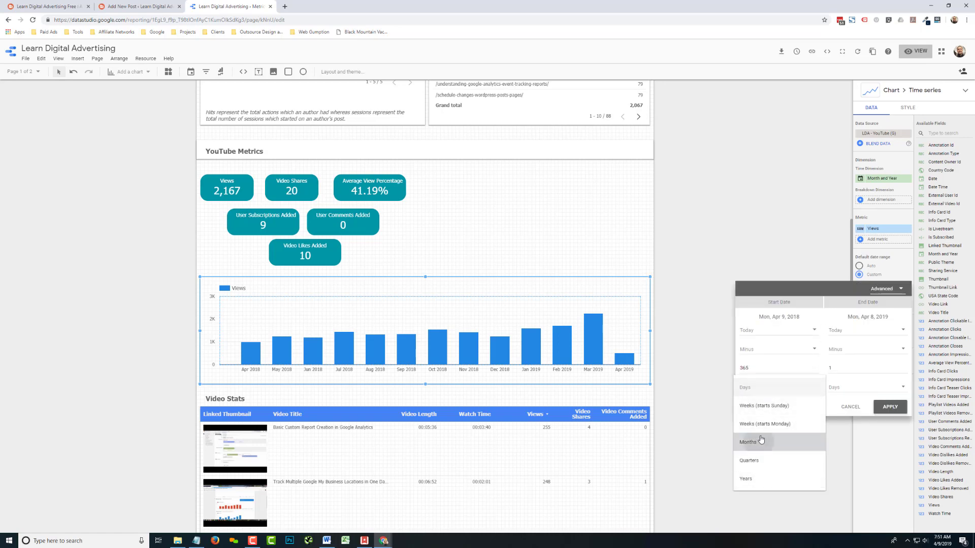
click(745, 368)
key(BackSpace)
key(BackSpace)
text(12)
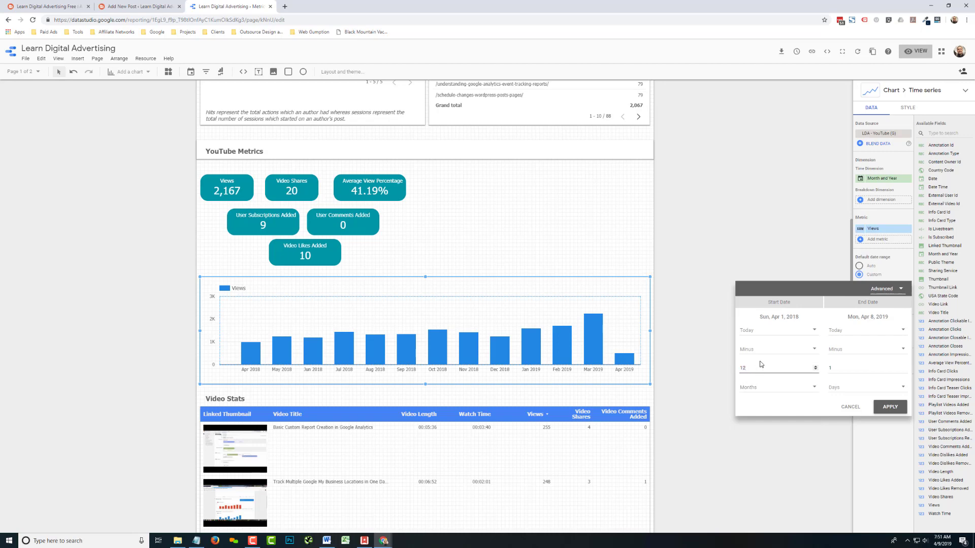
key(Tab)
Set the end date to today minus 1 month and apply, ending Mar 31, 2019.
click(901, 388)
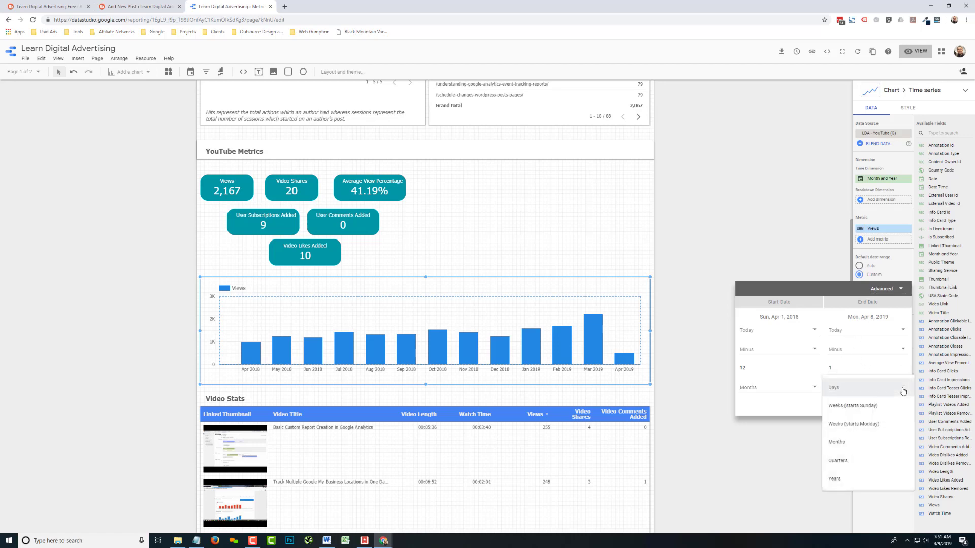
click(852, 447)
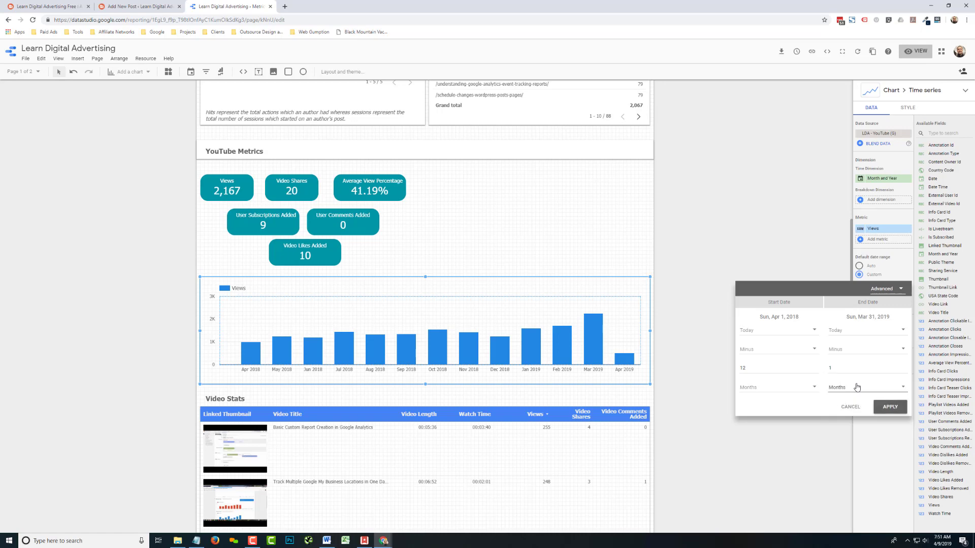
click(890, 406)
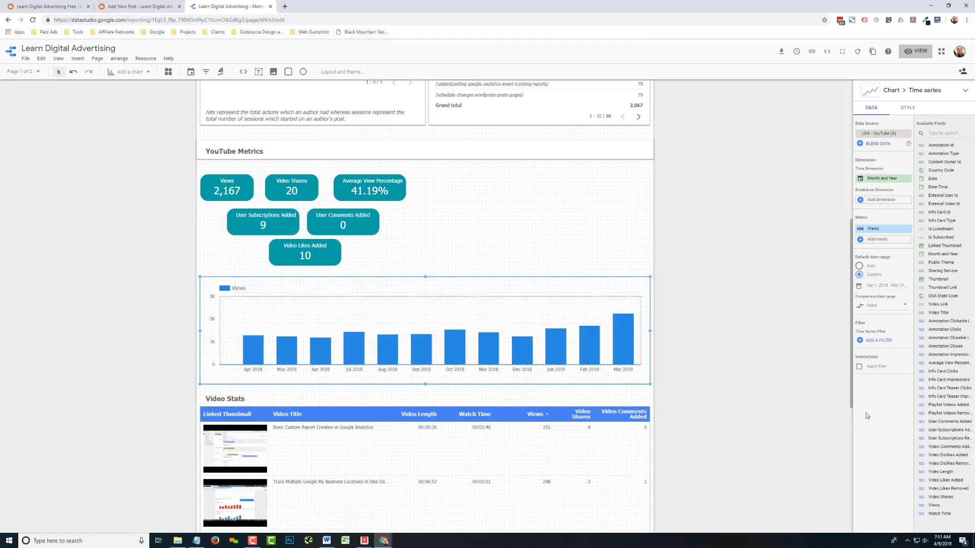